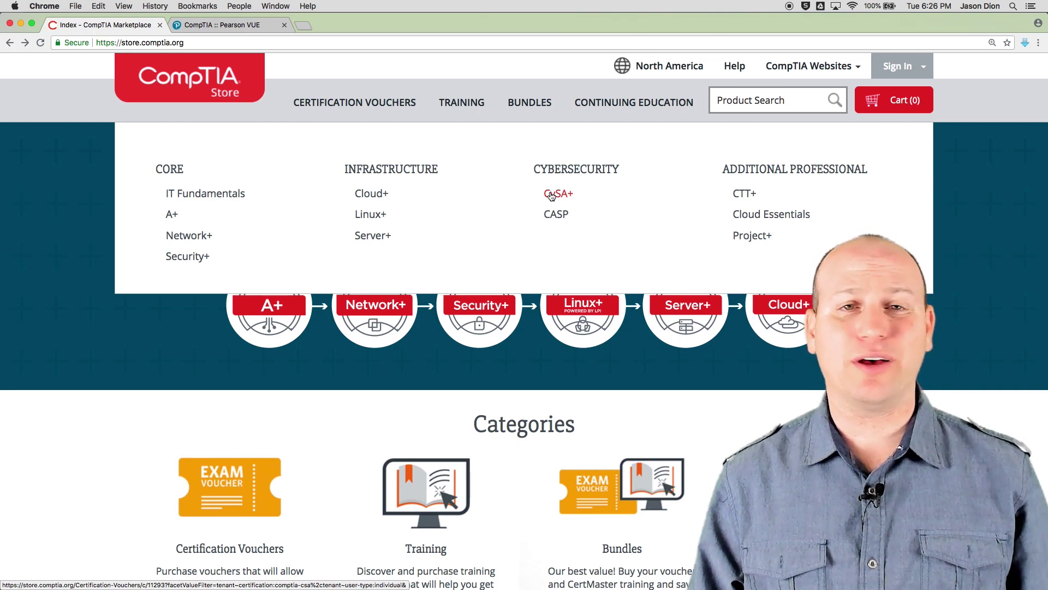
Show the Certification Vouchers listing filtered to the individual CySA+ exam voucher at USD 346.
left_click(552, 195)
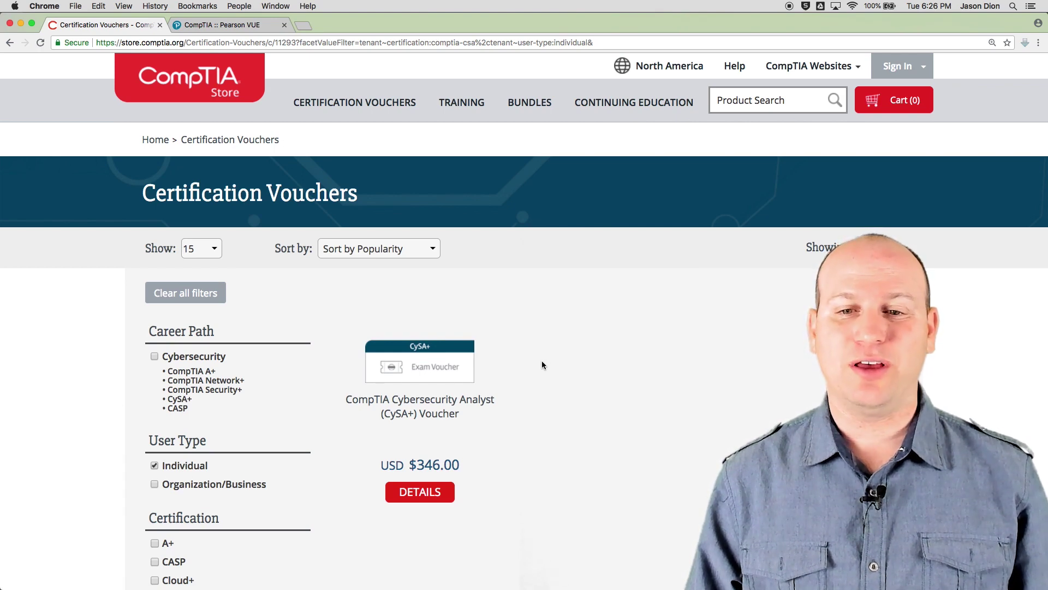
View the CySA+ voucher's product details, then move to the Pearson VUE CompTIA testing page.
left_click(431, 492)
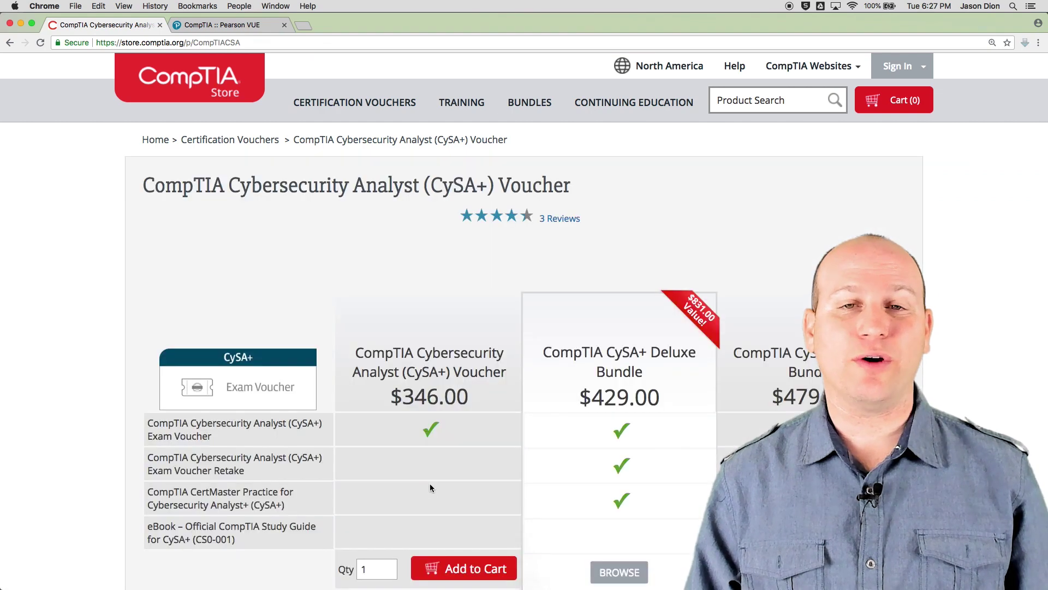
scroll(425, 479, "down", 1)
scroll(423, 463, "down", 2)
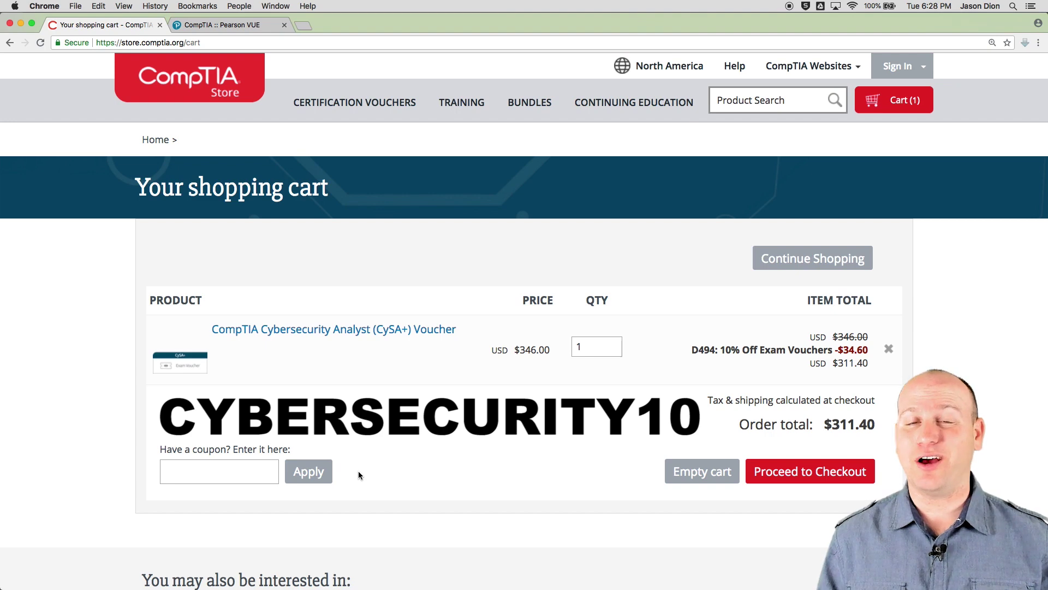
left_click(240, 28)
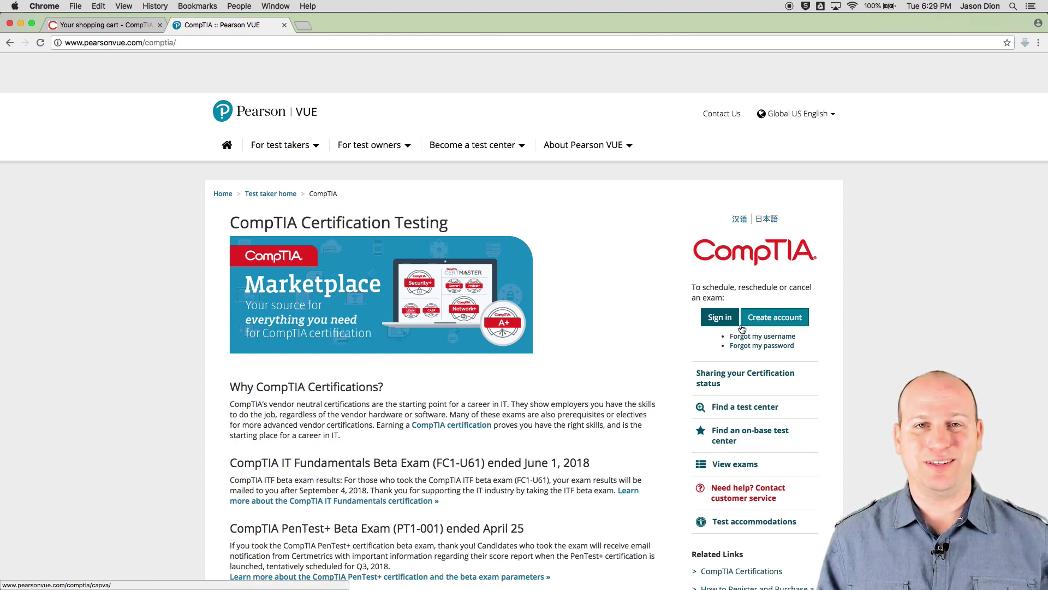
Sign in to the CompTIA testing account to reach the Home dashboard.
left_click(722, 319)
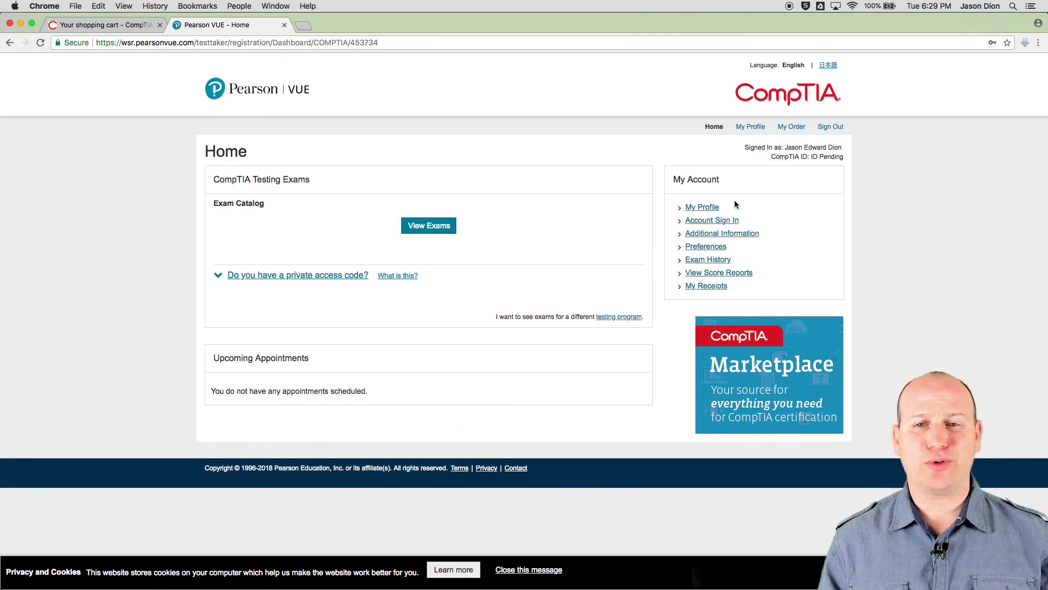
From the exam catalog, choose the CySA+ CS0-001 Certification Exam in English.
left_click(424, 225)
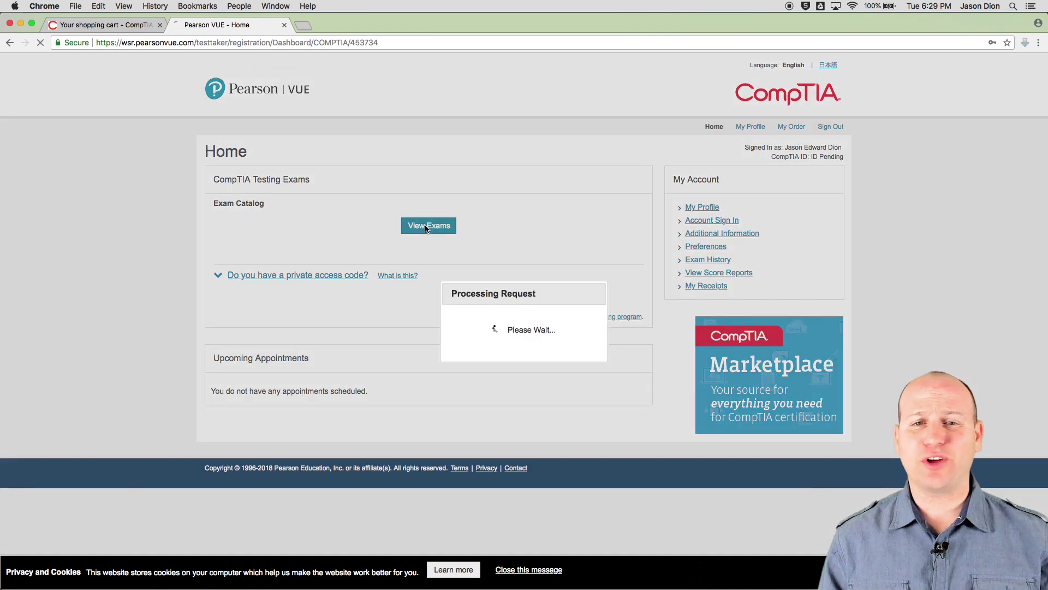
scroll(426, 229, "down", 3)
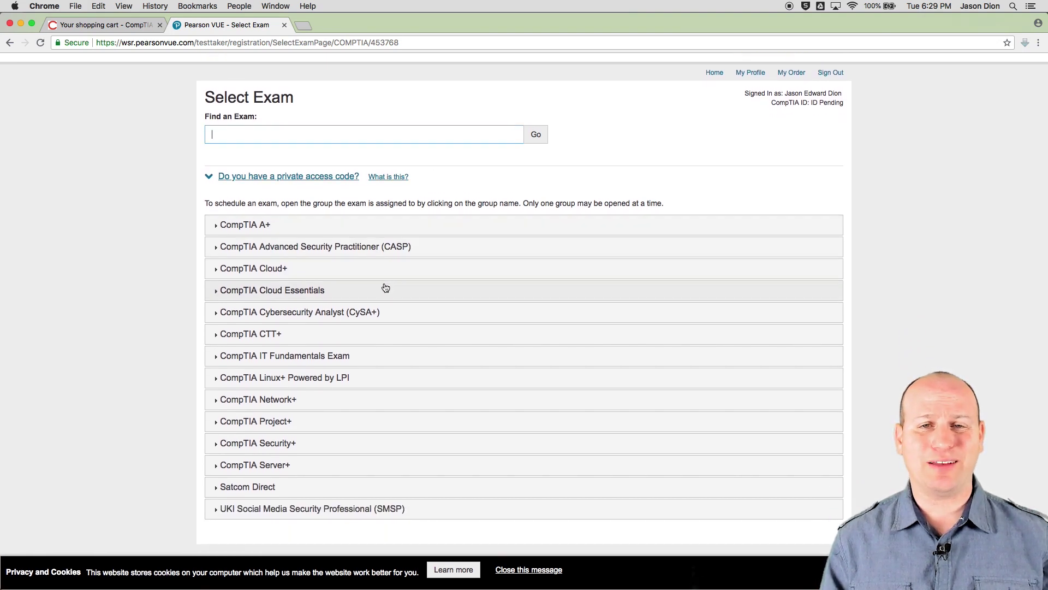
left_click(387, 317)
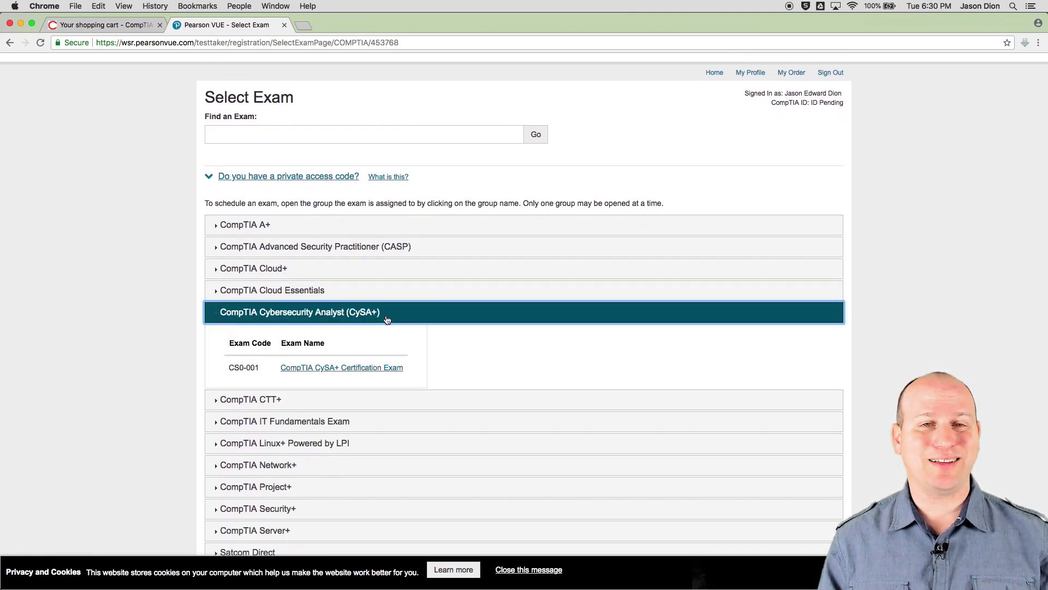
left_click(379, 373)
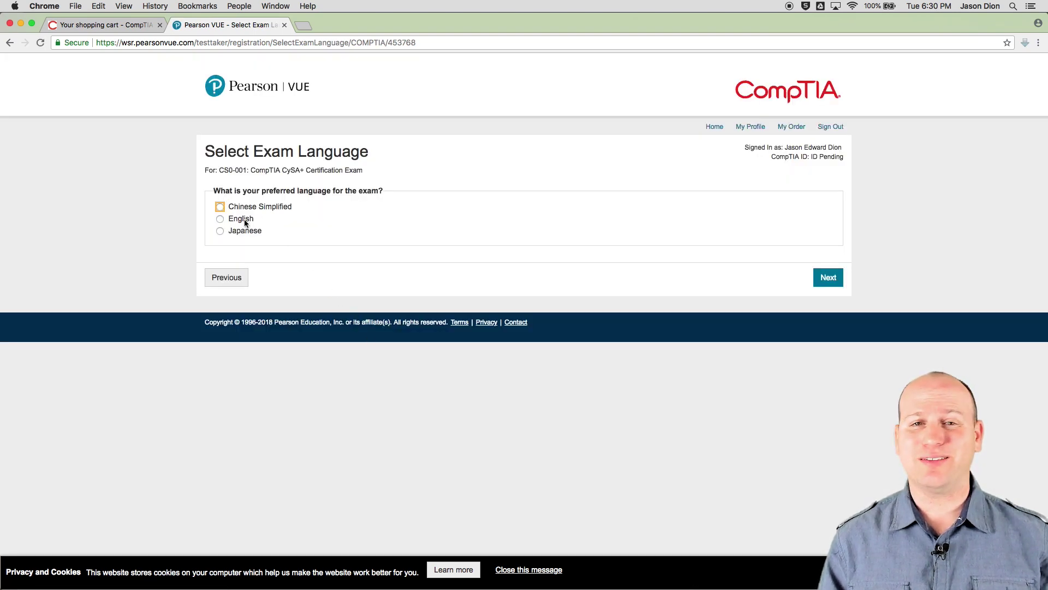
left_click(244, 220)
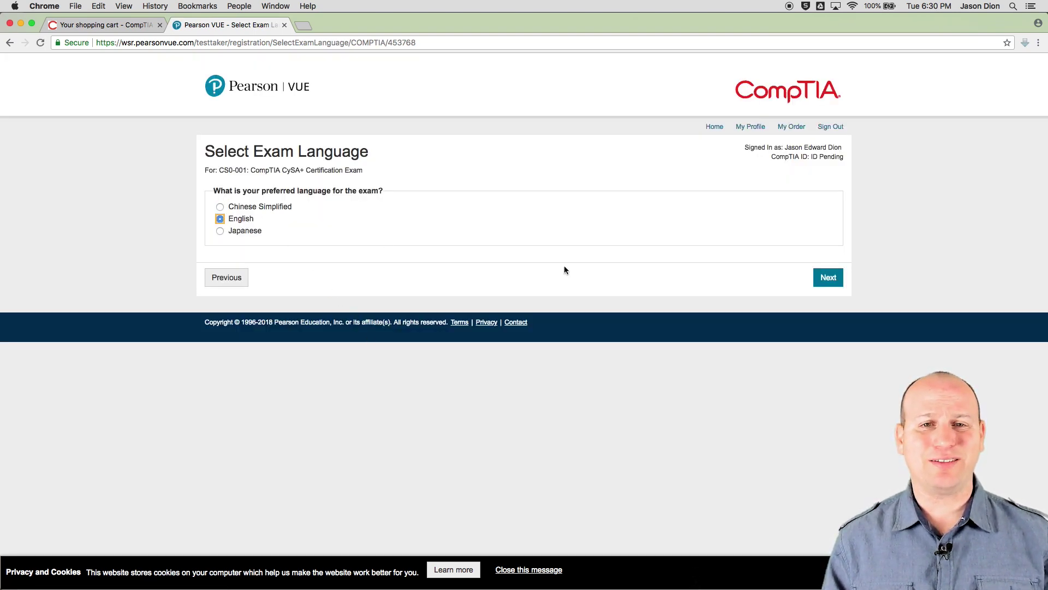
left_click(842, 278)
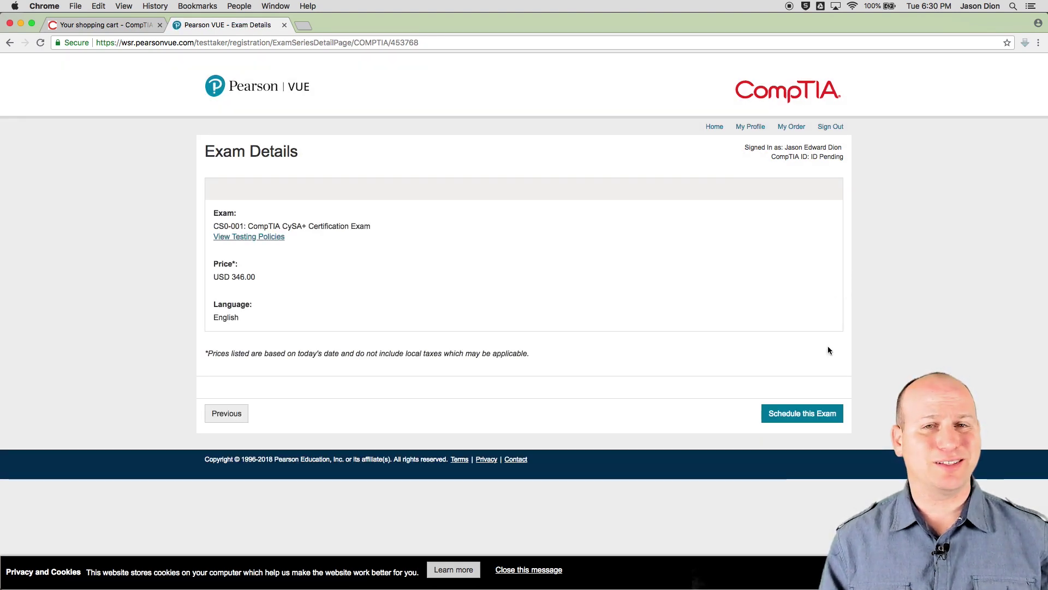
Start scheduling the exam, answering No to veteran funding, and bring up nearby test centers.
left_click(812, 410)
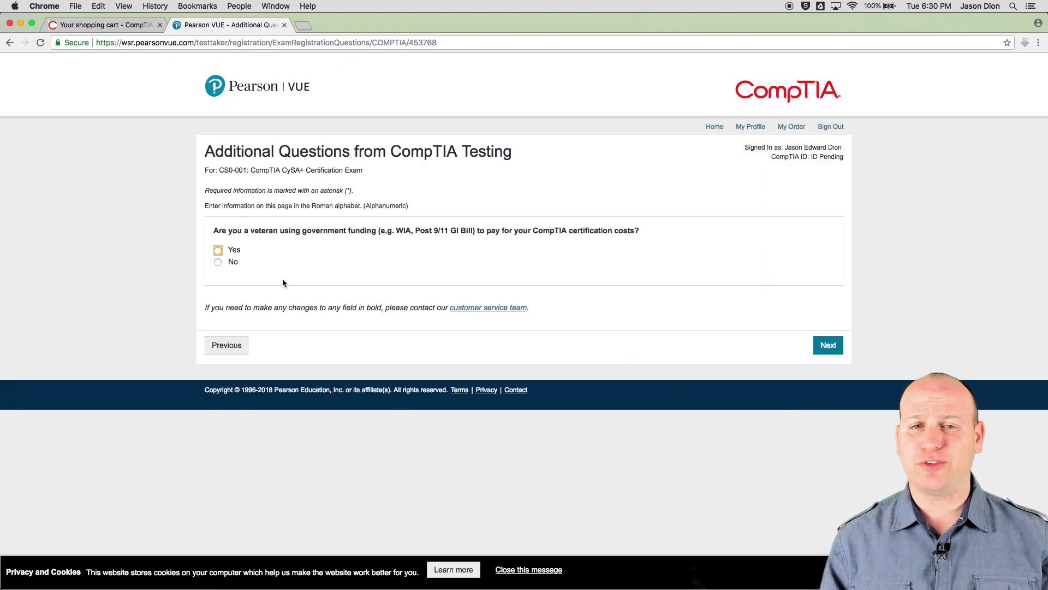
left_click(217, 262)
left_click(828, 345)
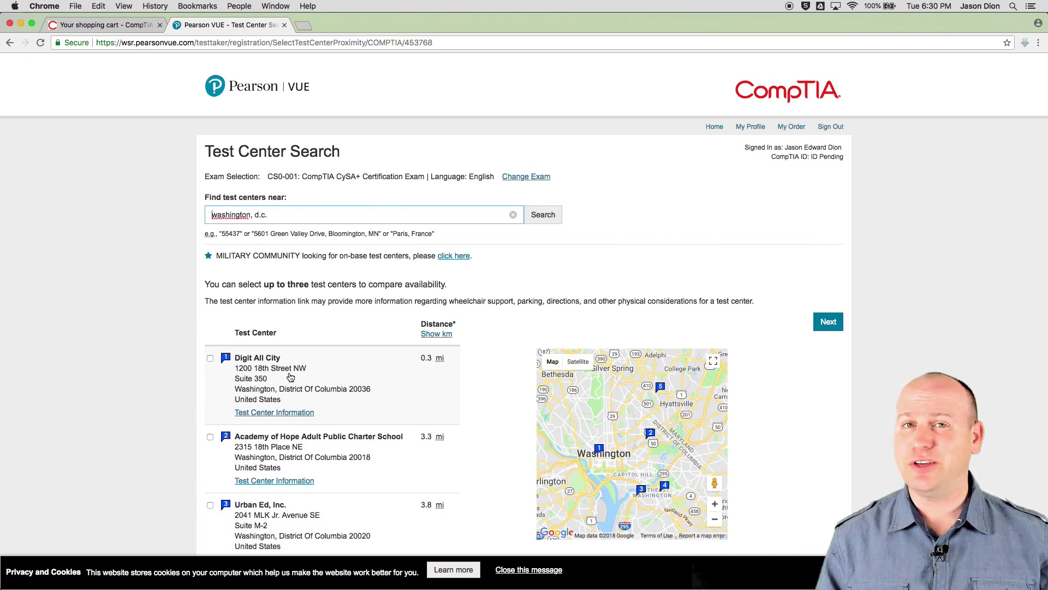
Book Digit All City test center for July 25, 2018 at 12:30 PM.
left_click(290, 377)
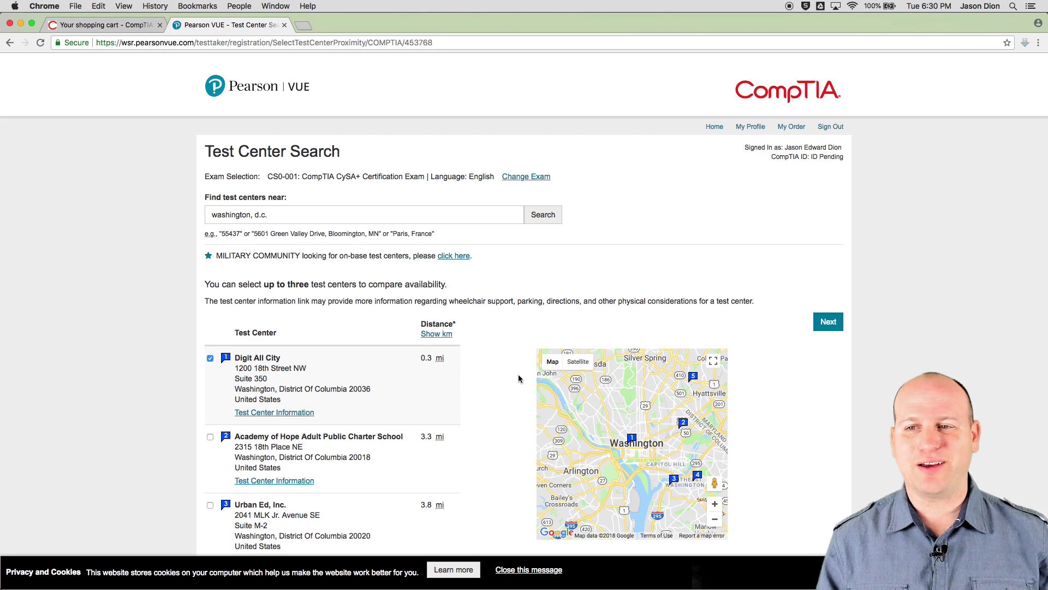
left_click(828, 322)
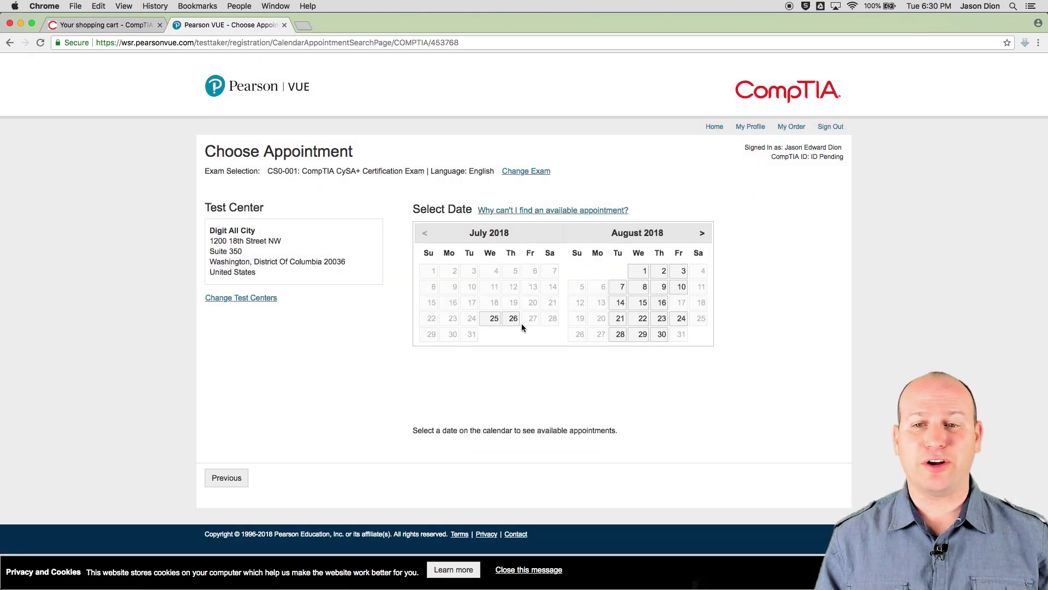
left_click(493, 324)
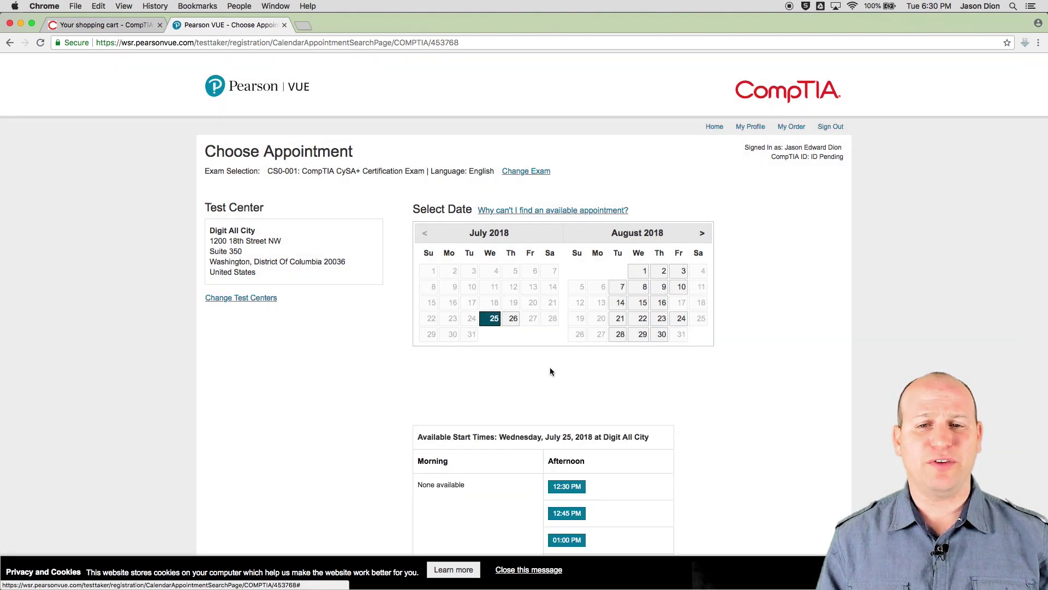
scroll(553, 373, "down", 3)
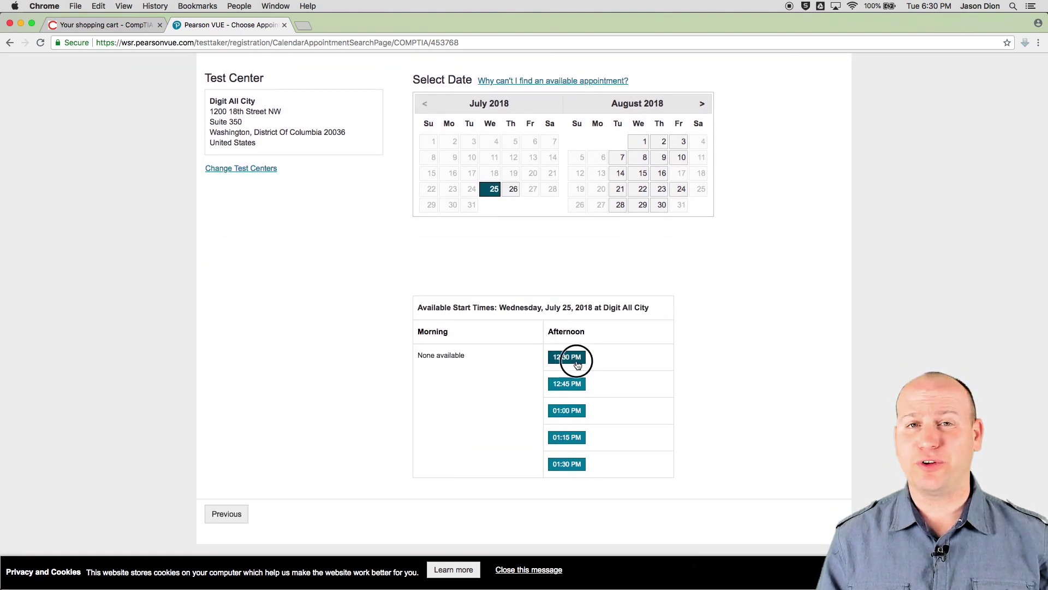
left_click(576, 365)
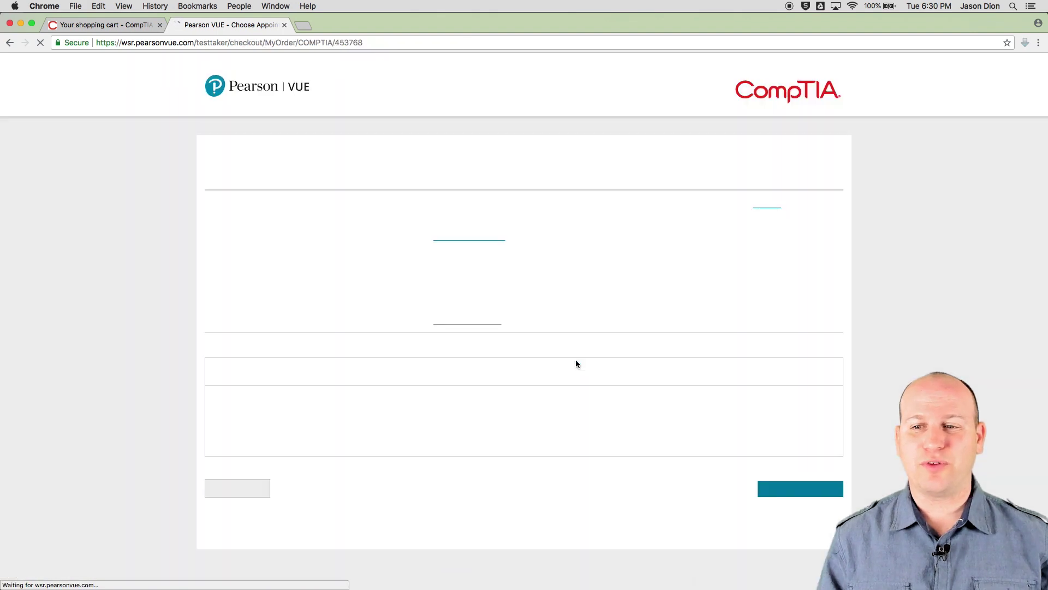
Check out, confirming personal information and agreeing to CompTIA testing policies, reaching the USD 346 payment page.
left_click(811, 488)
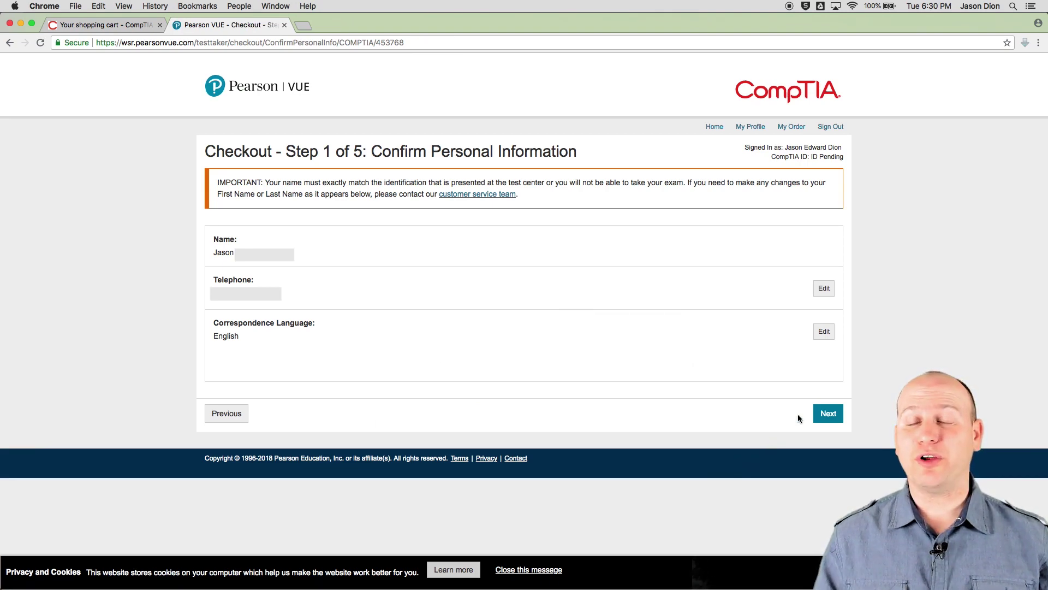
left_click(828, 414)
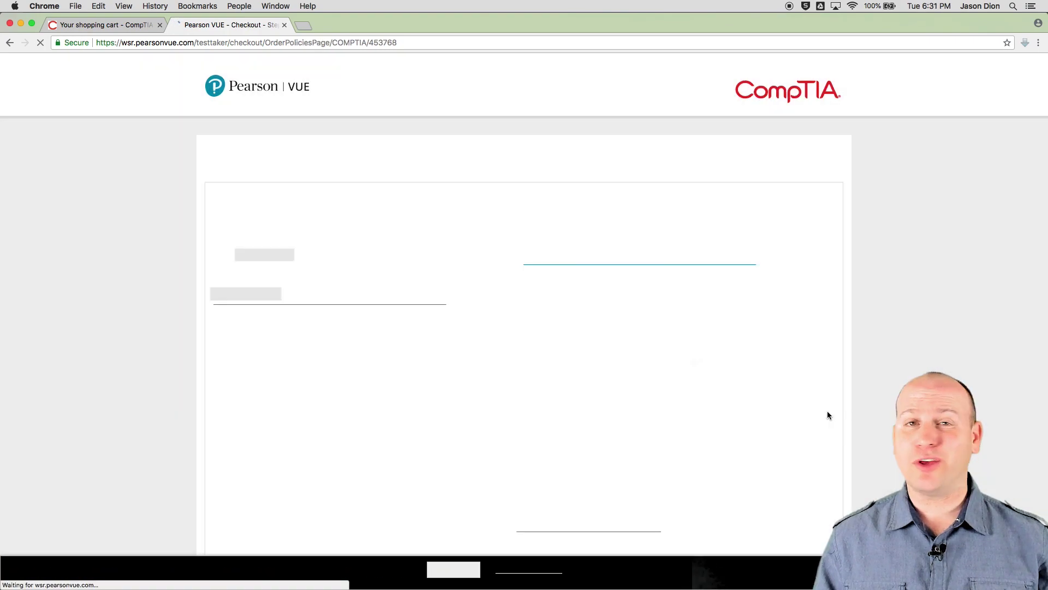
scroll(828, 411, "down", 5)
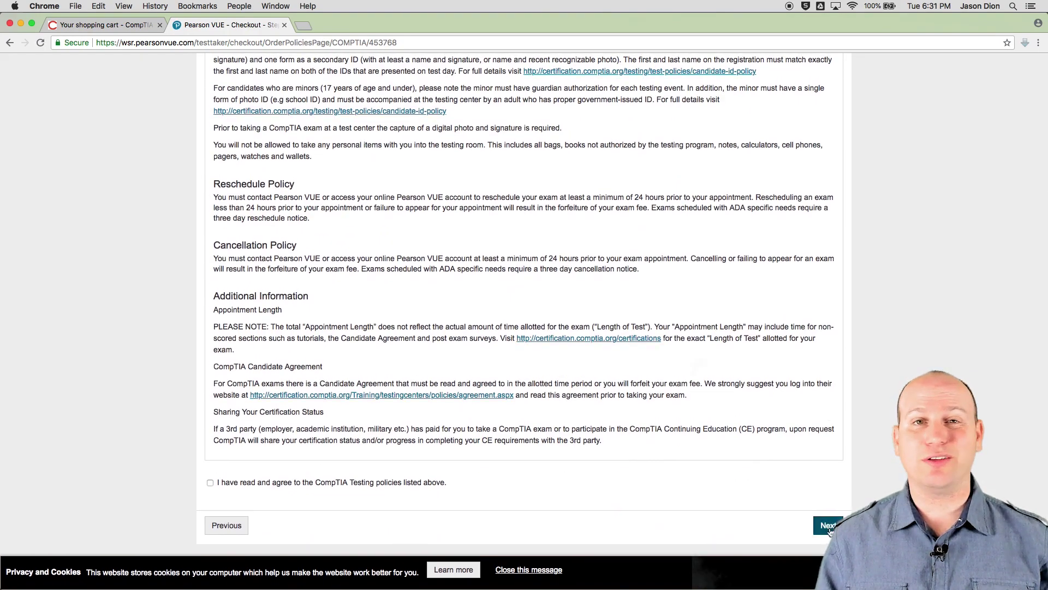
left_click(398, 483)
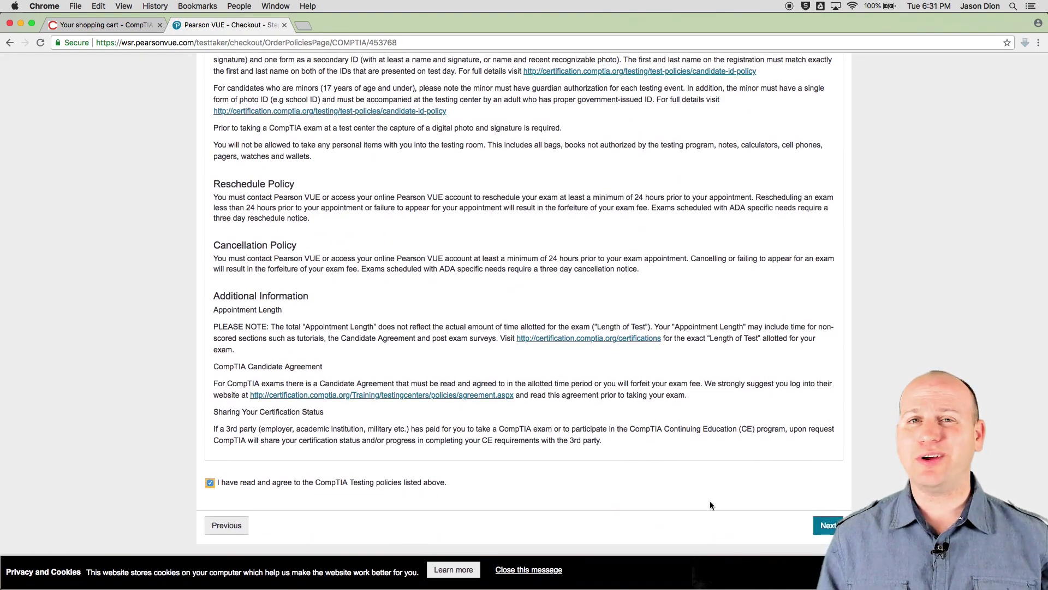
left_click(828, 525)
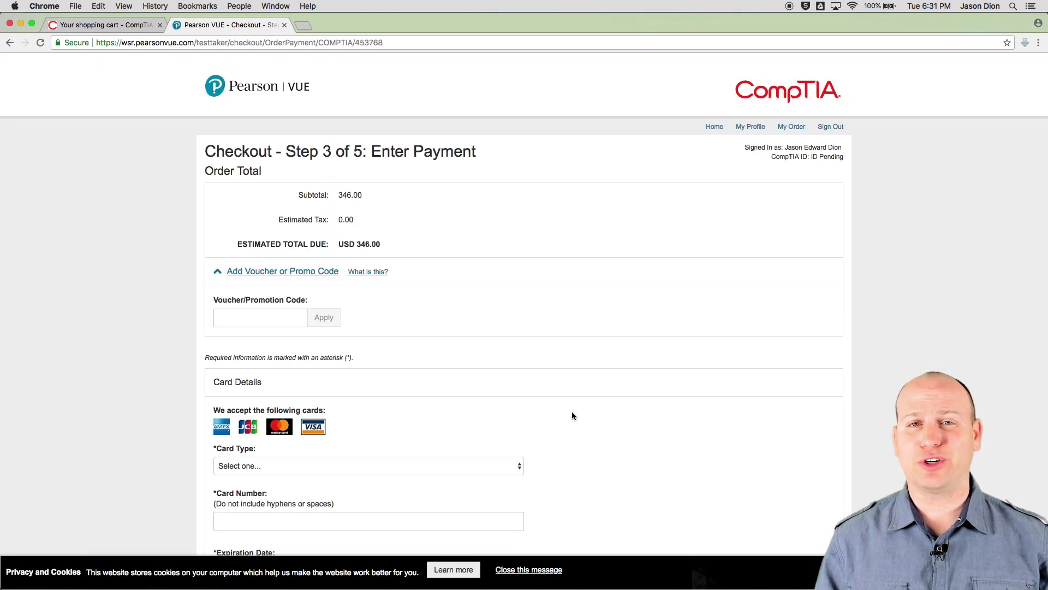